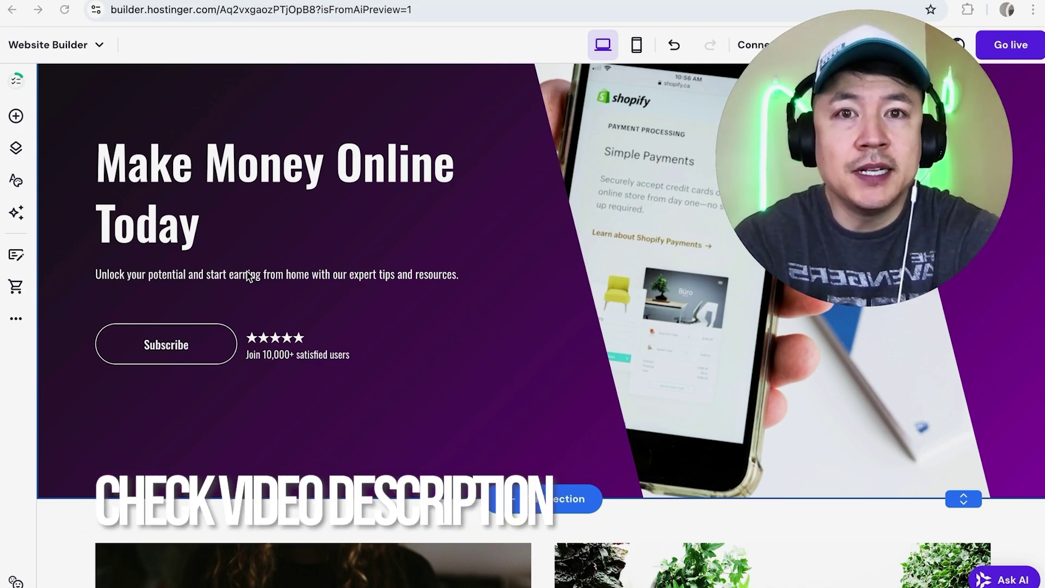
# Go to the Contact page and scroll through its green email-signup form and Contact Us images.
pyautogui.scroll(-10, 424, 392)
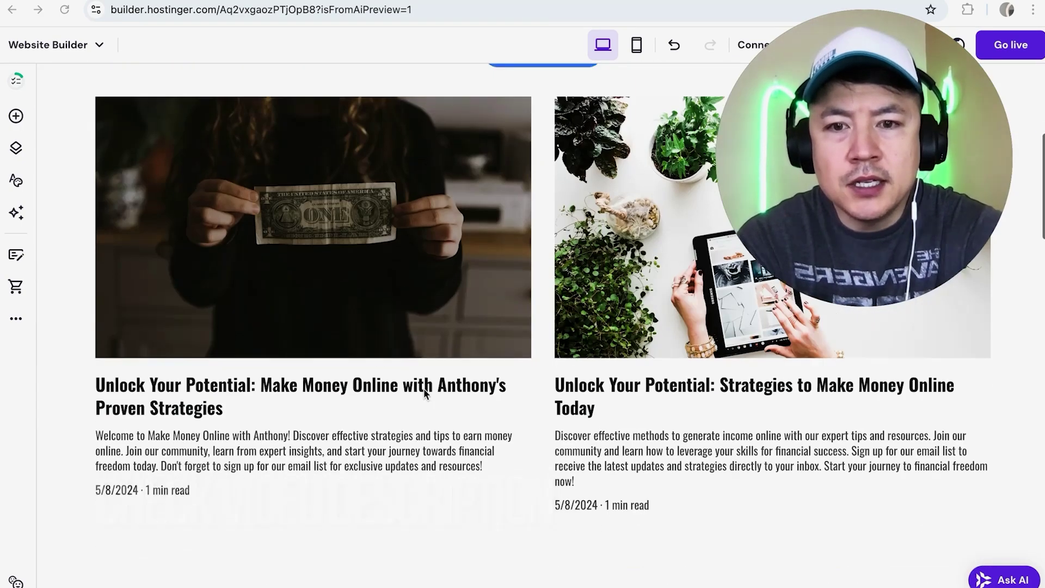
pyautogui.scroll(-10, 423, 387)
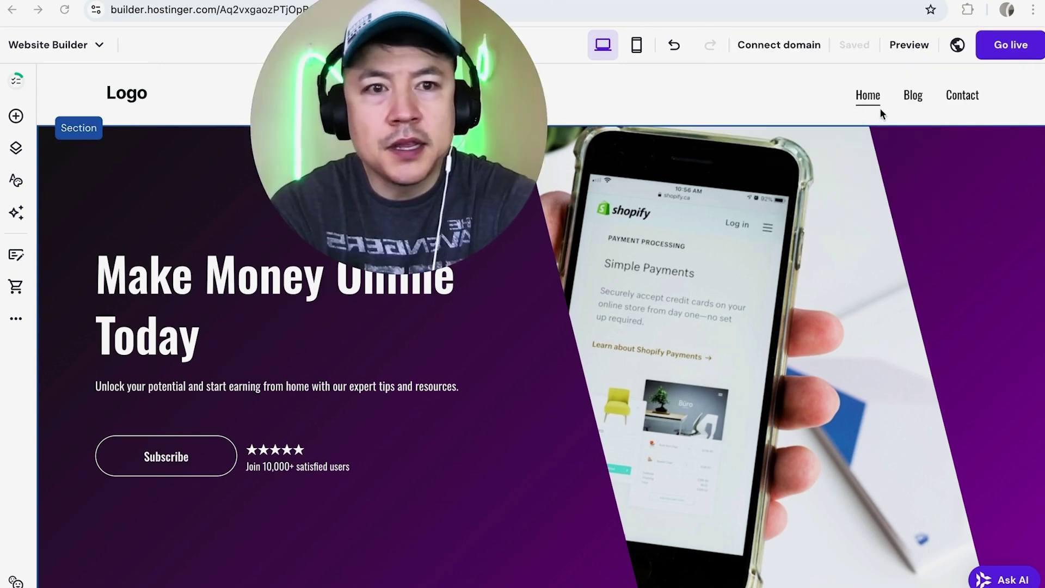
pyautogui.click(961, 98)
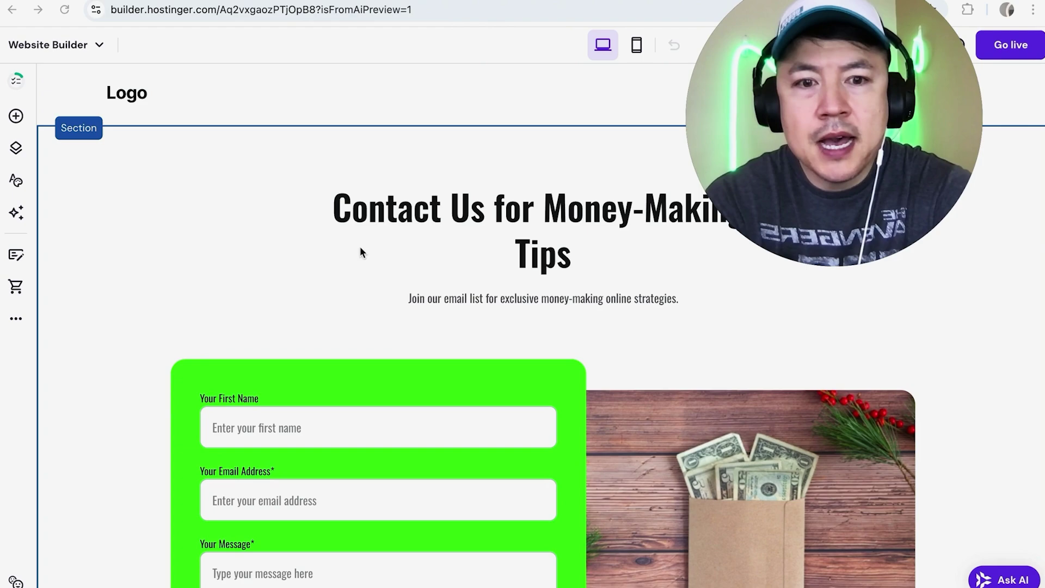
pyautogui.scroll(-5, 360, 251)
pyautogui.scroll(-2, 360, 246)
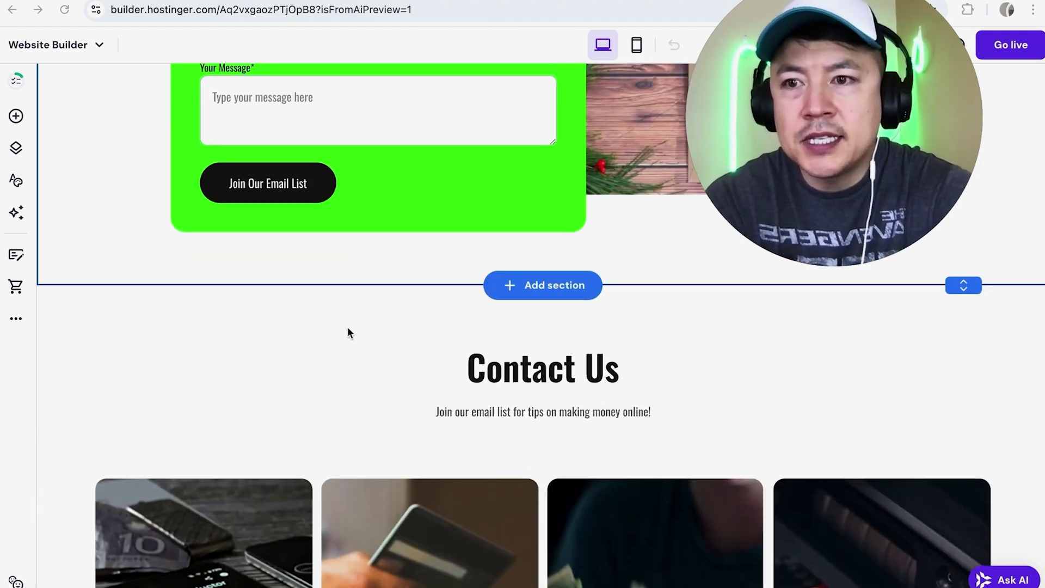
pyautogui.scroll(3, 348, 332)
pyautogui.scroll(-12, 348, 332)
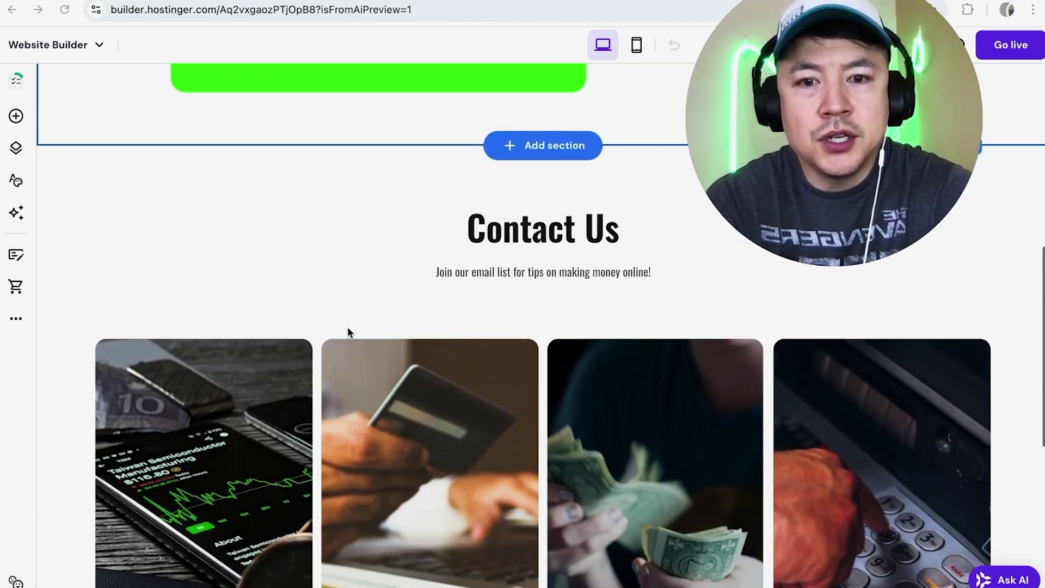
pyautogui.scroll(10, 347, 328)
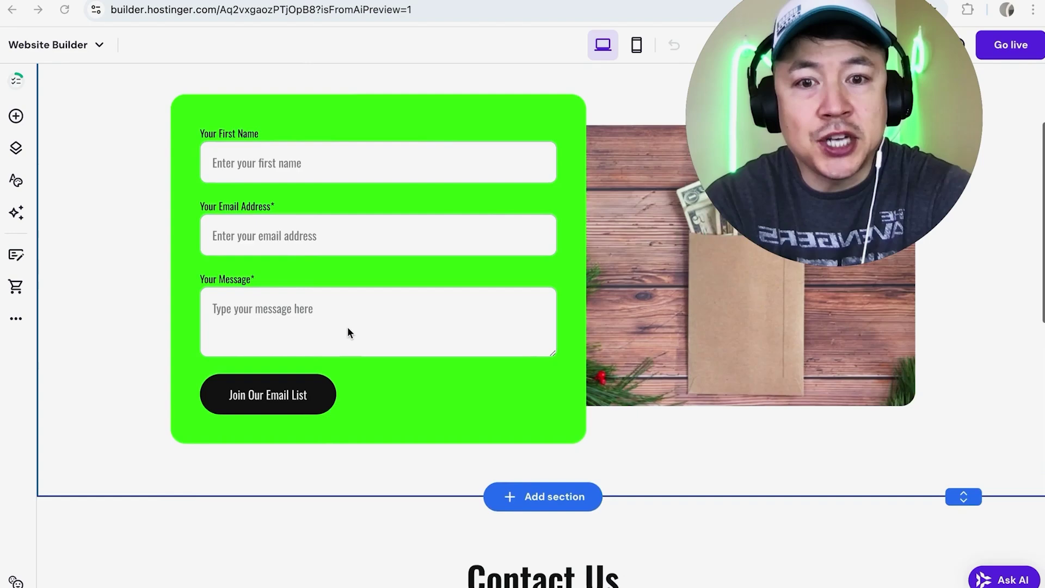
pyautogui.scroll(3, 347, 327)
pyautogui.scroll(-6, 347, 326)
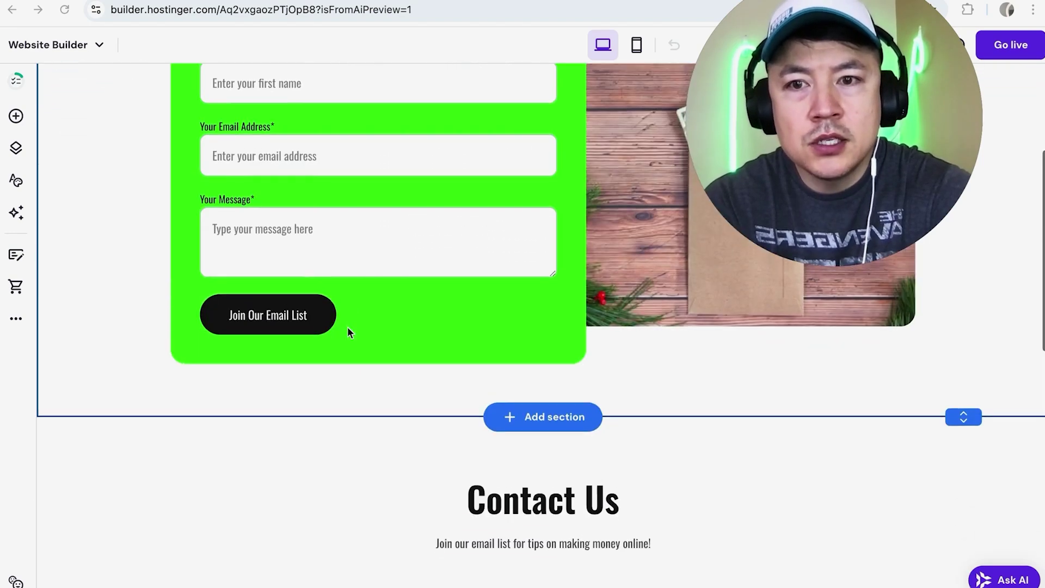
pyautogui.scroll(5, 347, 326)
pyautogui.scroll(1, 347, 327)
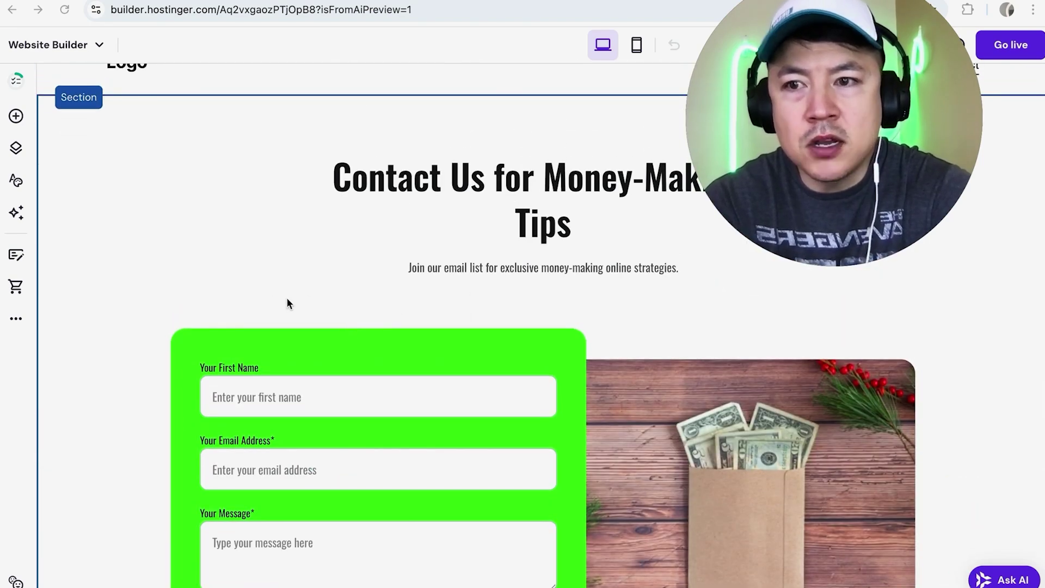
# Drag a Video element from the Add elements list onto the Contact page canvas.
pyautogui.click(17, 117)
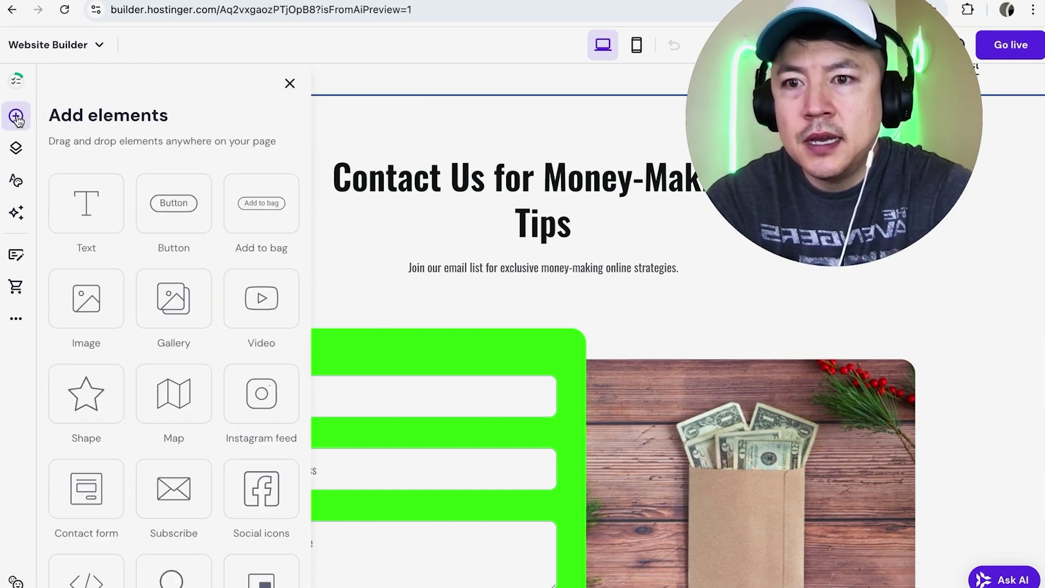
pyautogui.scroll(-1, 175, 302)
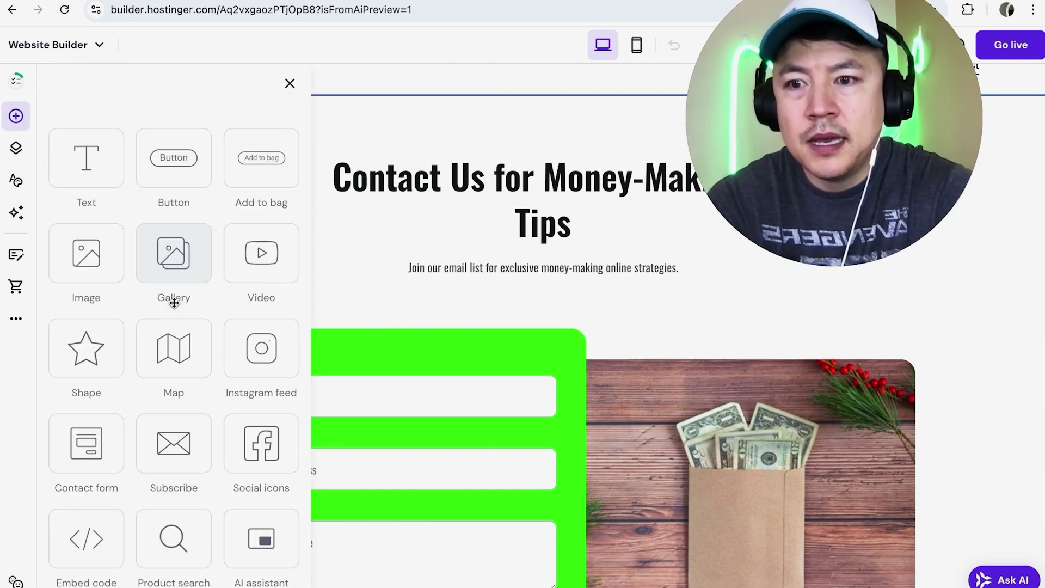
pyautogui.scroll(1, 174, 303)
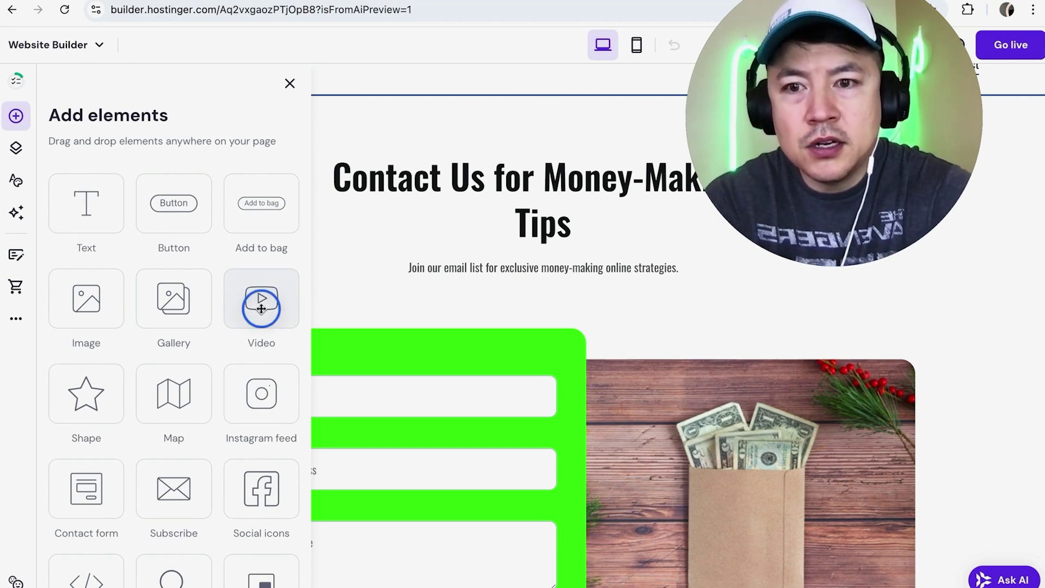
pyautogui.moveTo(262, 309); pyautogui.dragTo(544, 322)
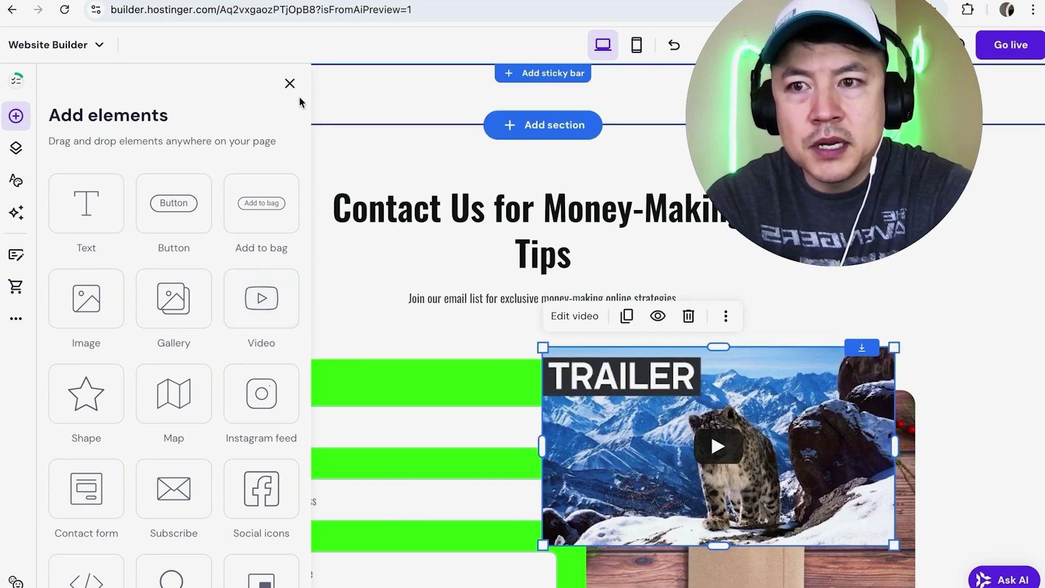
# Close the elements list and move the video up above the contact form.
pyautogui.click(290, 85)
pyautogui.scroll(-3, 411, 317)
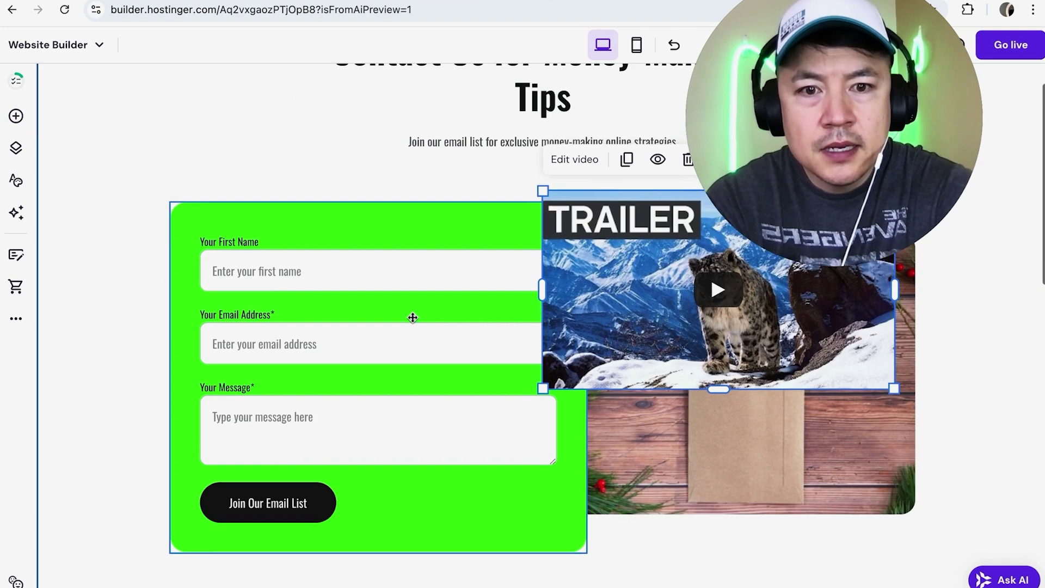
pyautogui.scroll(2, 413, 317)
pyautogui.scroll(1, 413, 318)
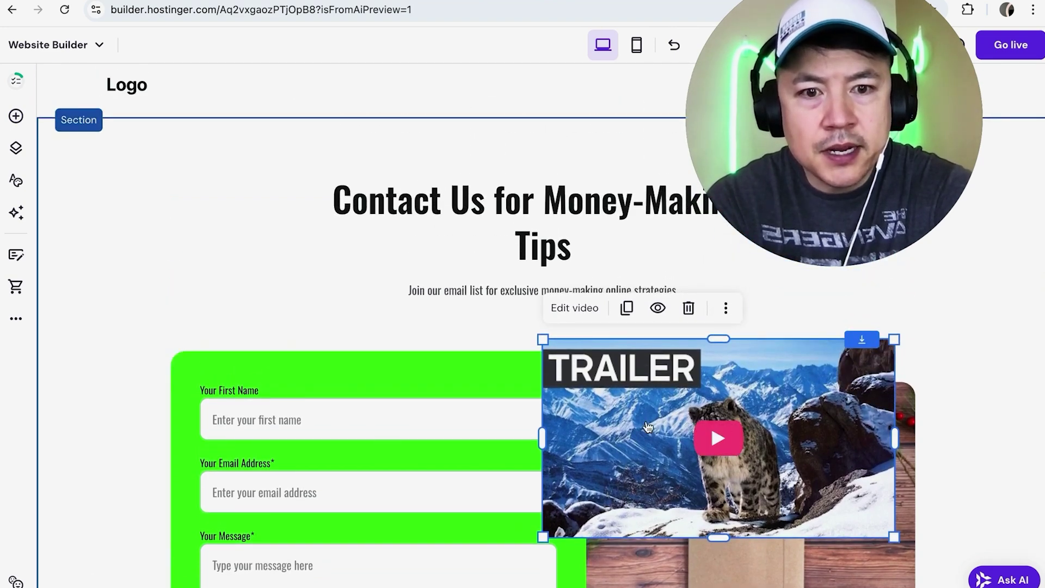
pyautogui.moveTo(648, 427); pyautogui.dragTo(480, 288)
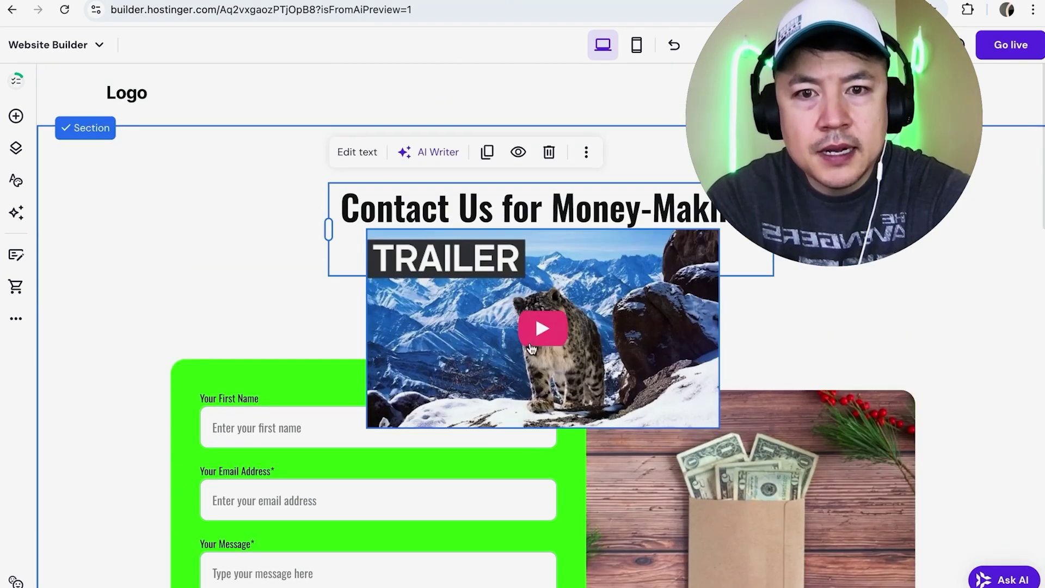
# Place the Contact Us heading above the video, with the form and money image side by side below.
pyautogui.moveTo(451, 209); pyautogui.dragTo(283, 152)
pyautogui.click(313, 290)
pyautogui.moveTo(313, 290); pyautogui.dragTo(261, 366)
pyautogui.click(831, 339)
pyautogui.moveTo(831, 338); pyautogui.dragTo(833, 385)
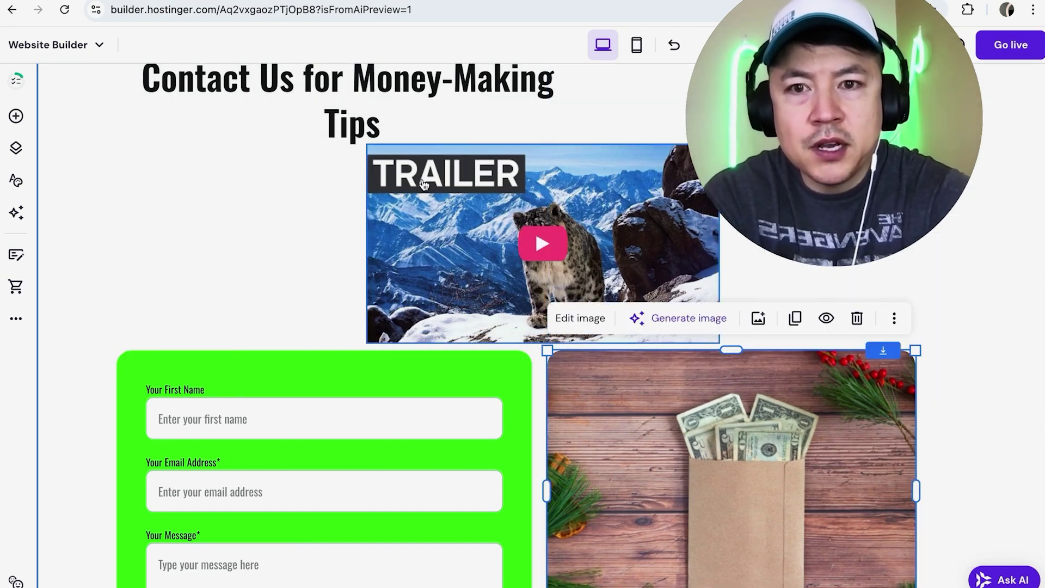
# Select the embedded video and bring up its Video settings panel.
pyautogui.click(433, 206)
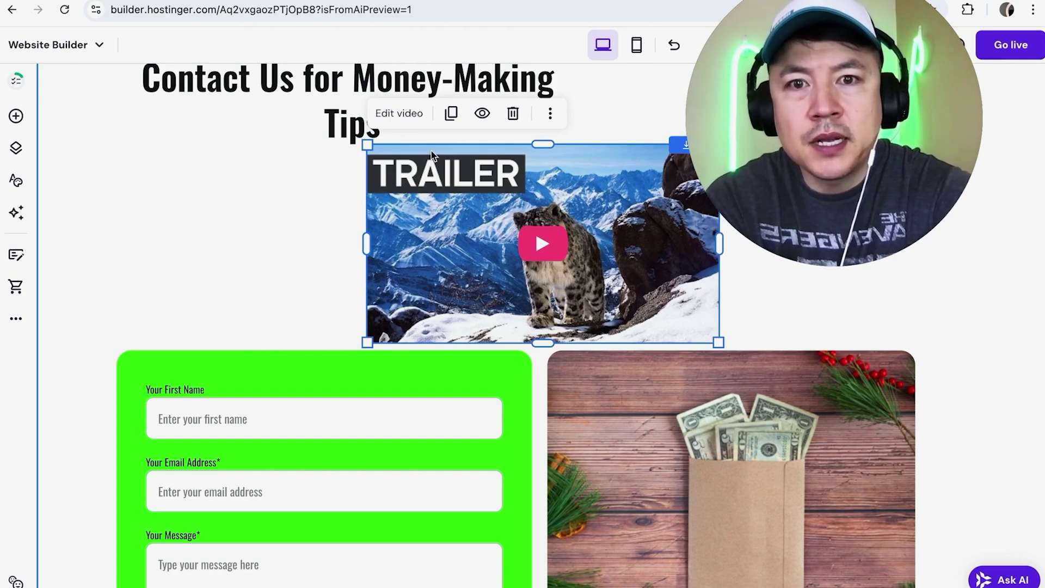
pyautogui.click(402, 113)
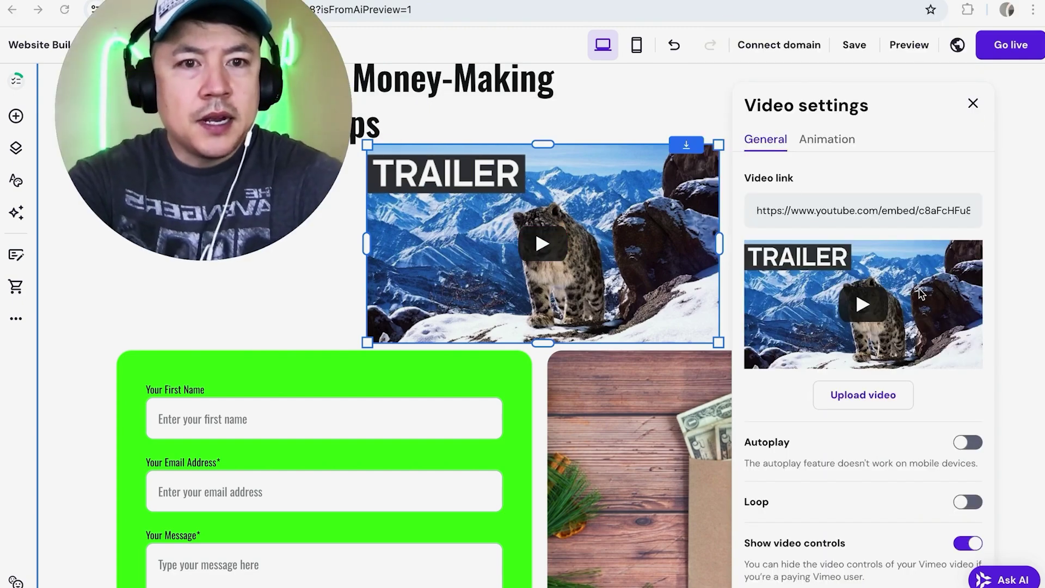
pyautogui.scroll(-2, 898, 300)
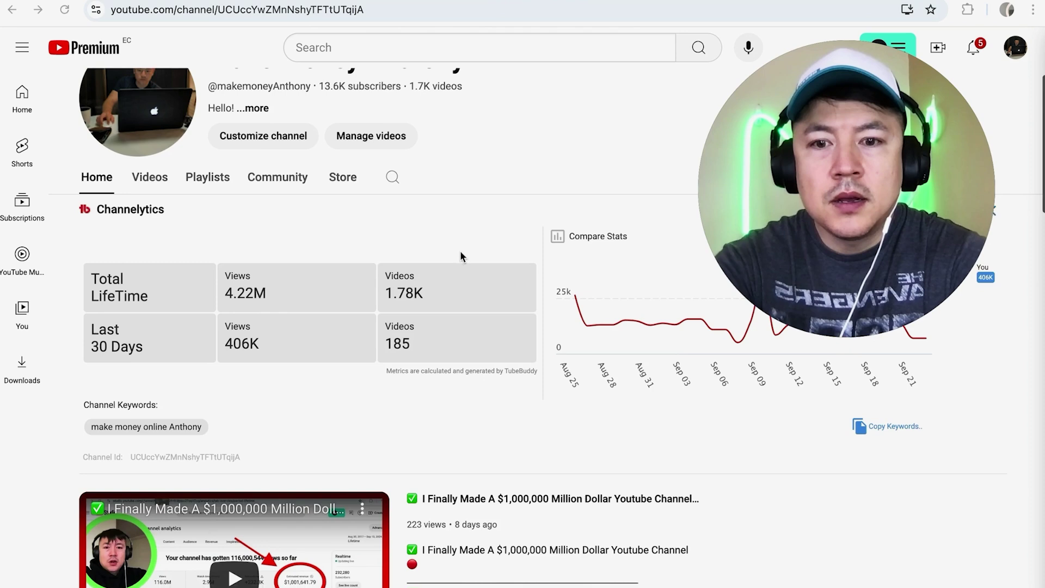
# Copy the YouTube share link for 'I Finally Made A $1,000,000 Million Dollar Youtube Channel'.
pyautogui.scroll(-3, 460, 251)
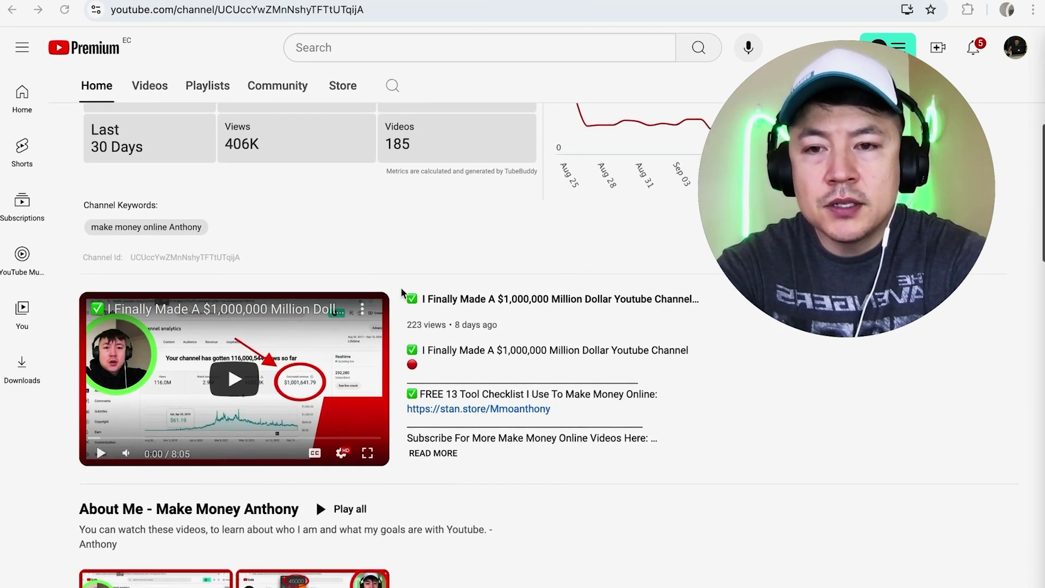
pyautogui.click(362, 308)
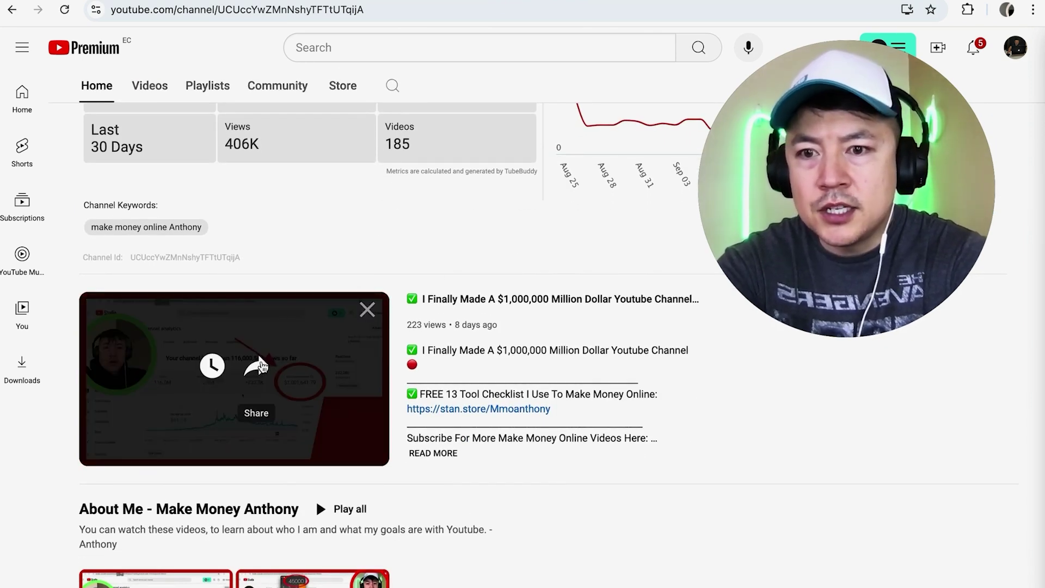
pyautogui.click(258, 369)
pyautogui.click(561, 472)
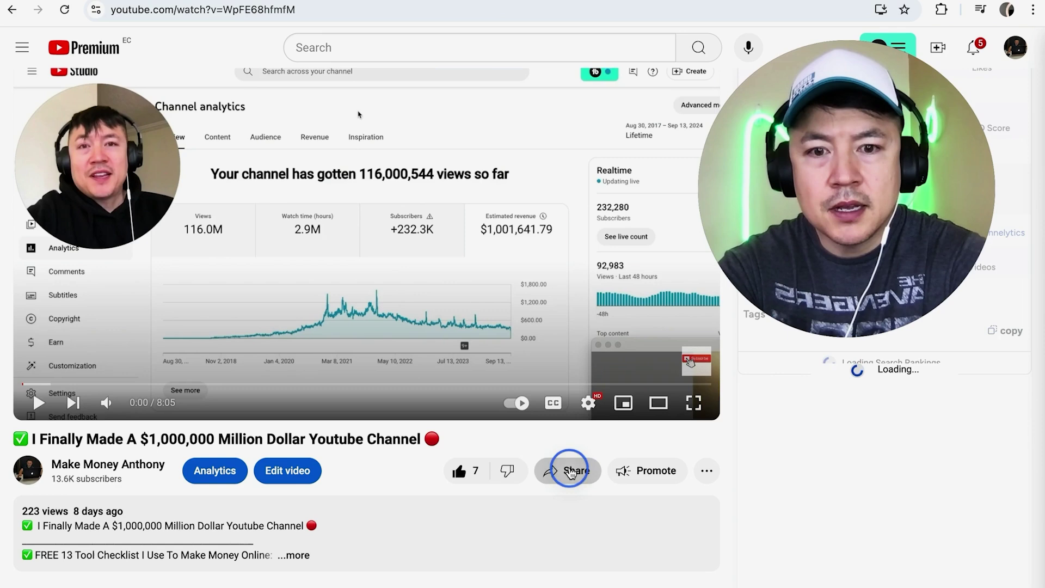
pyautogui.click(663, 398)
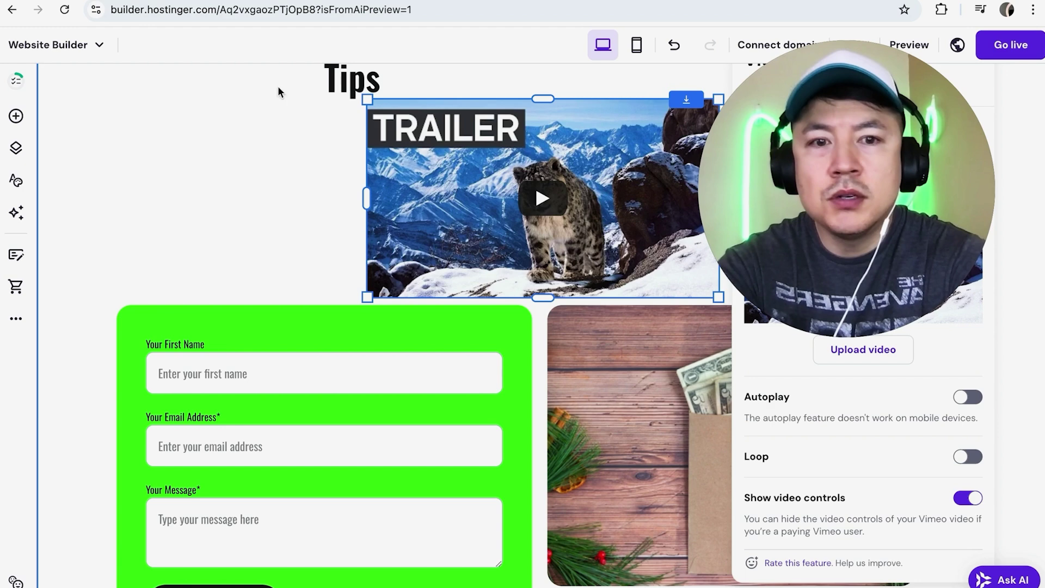
# Replace the trailer URL in the Video link field with the copied YouTube link.
pyautogui.tripleClick(816, 166)
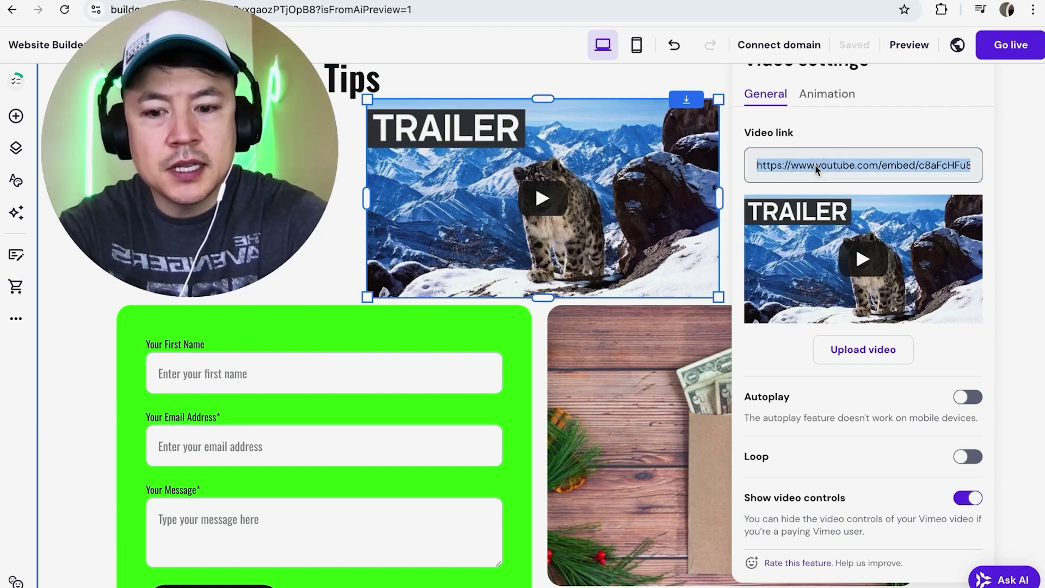
pyautogui.press('BackSpace')
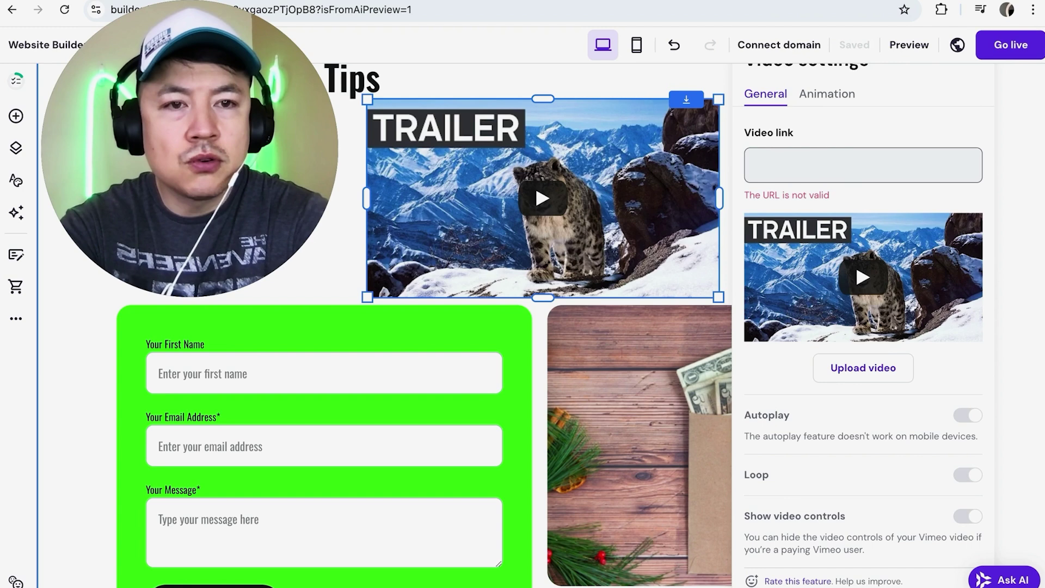
pyautogui.write('https://youtu.be/WpFE68hfmfM?si=ktJFf2Szfijqd1SJ')
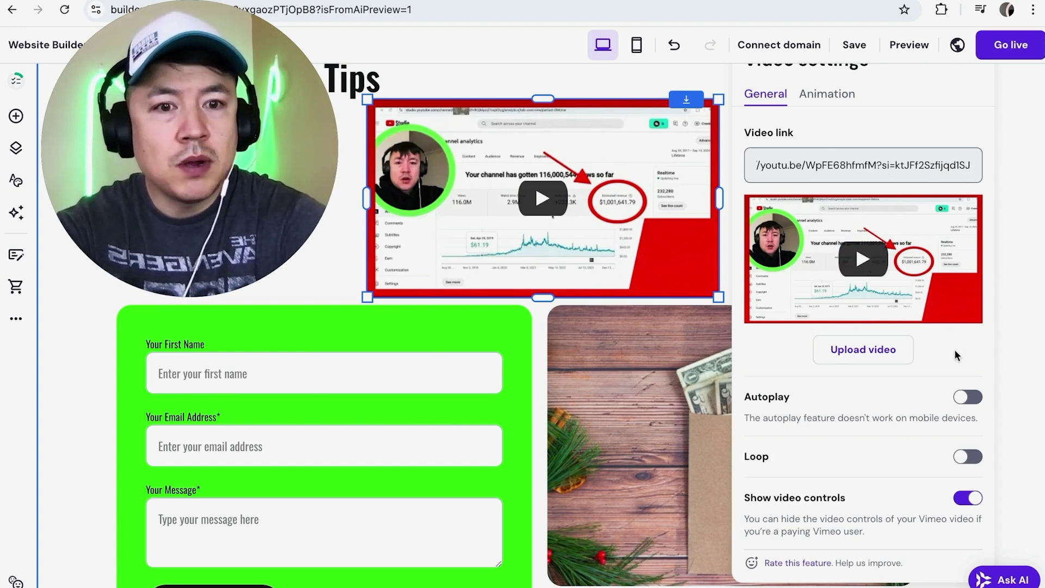
# Turn on the Autoplay and Loop toggles for the embedded YouTube video.
pyautogui.scroll(-3, 956, 355)
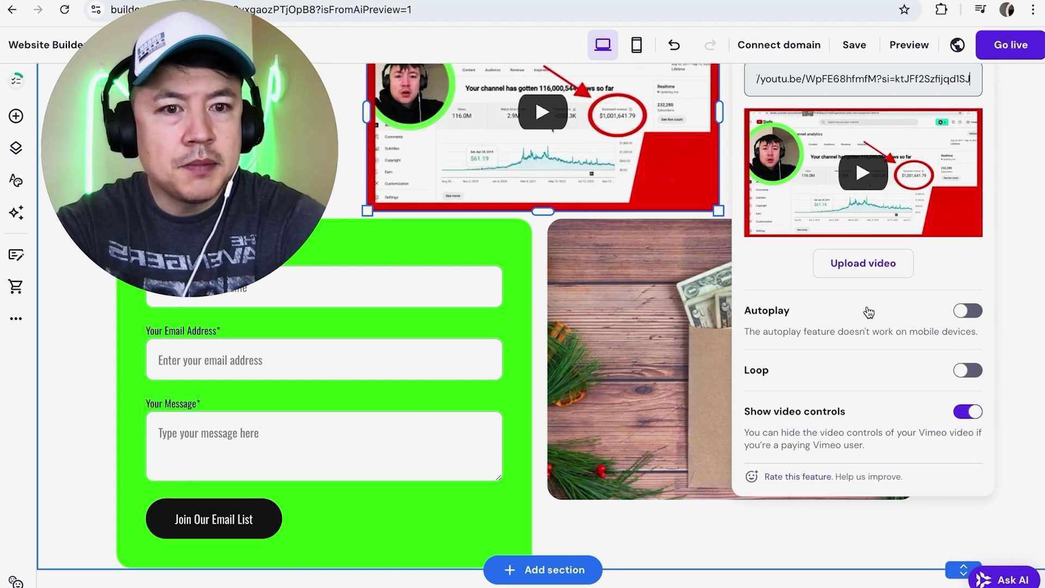
pyautogui.click(974, 312)
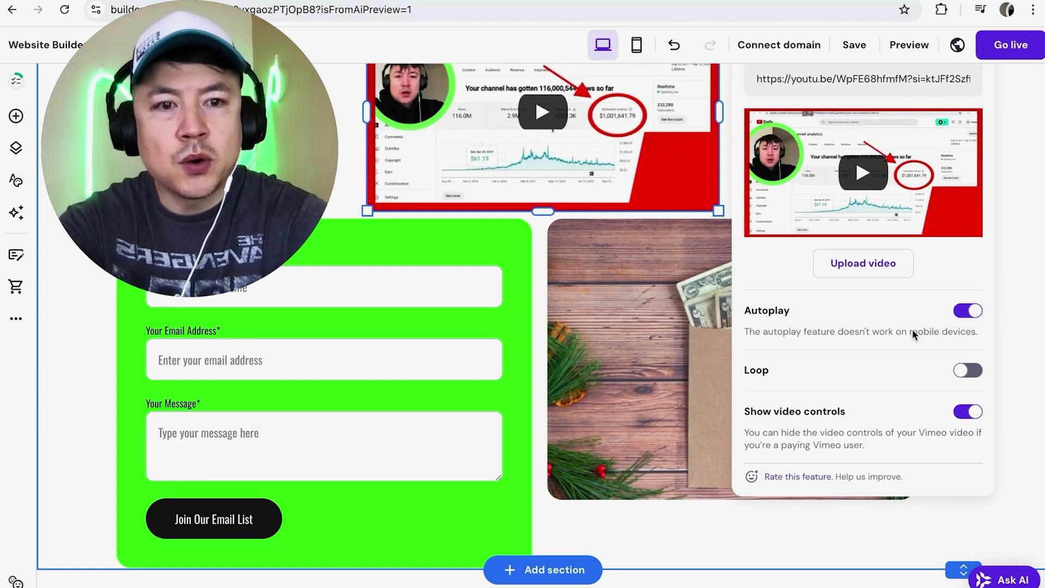
pyautogui.scroll(-1, 913, 328)
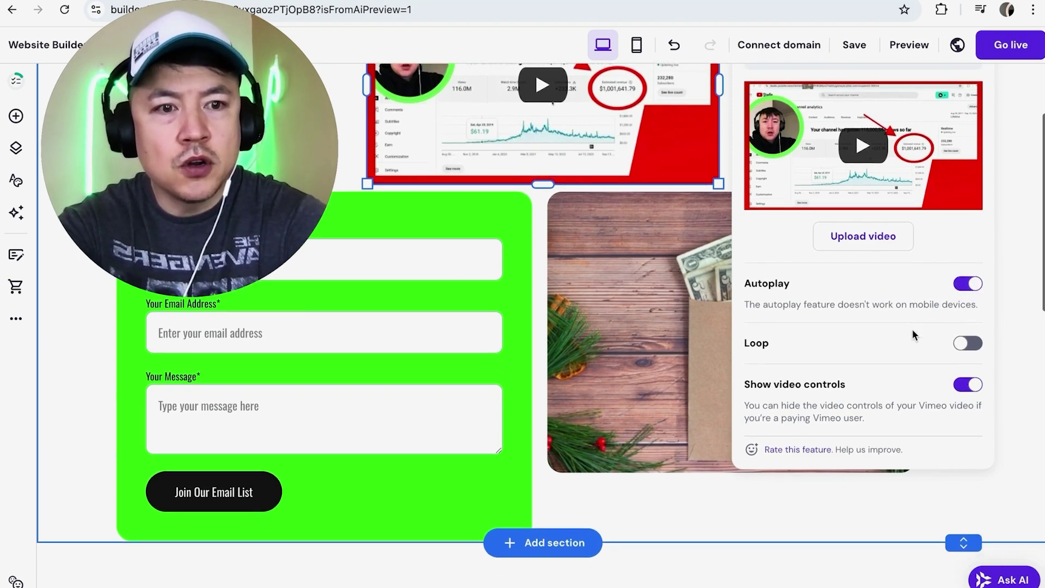
pyautogui.click(975, 344)
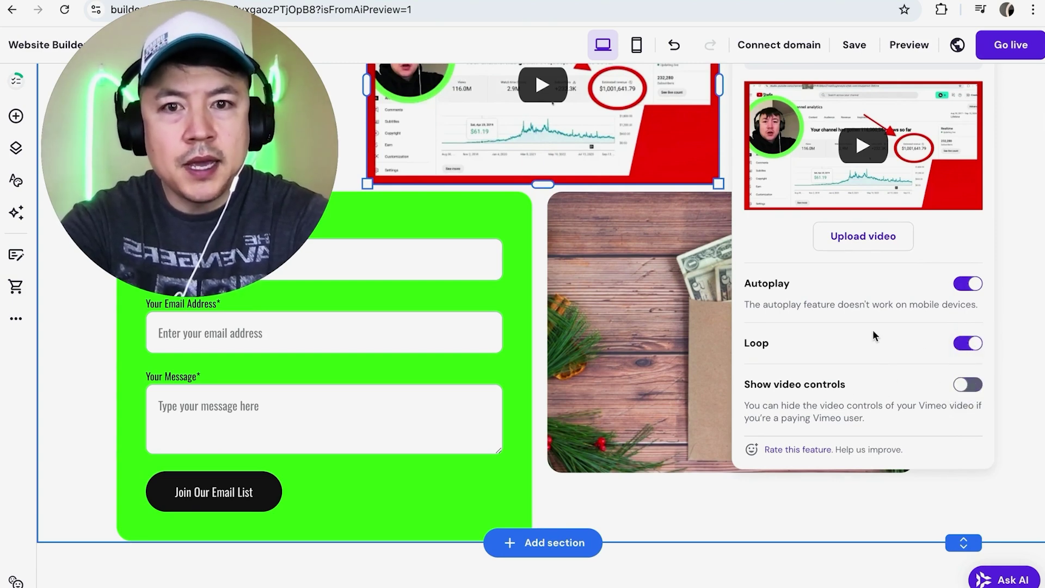
pyautogui.scroll(5, 819, 290)
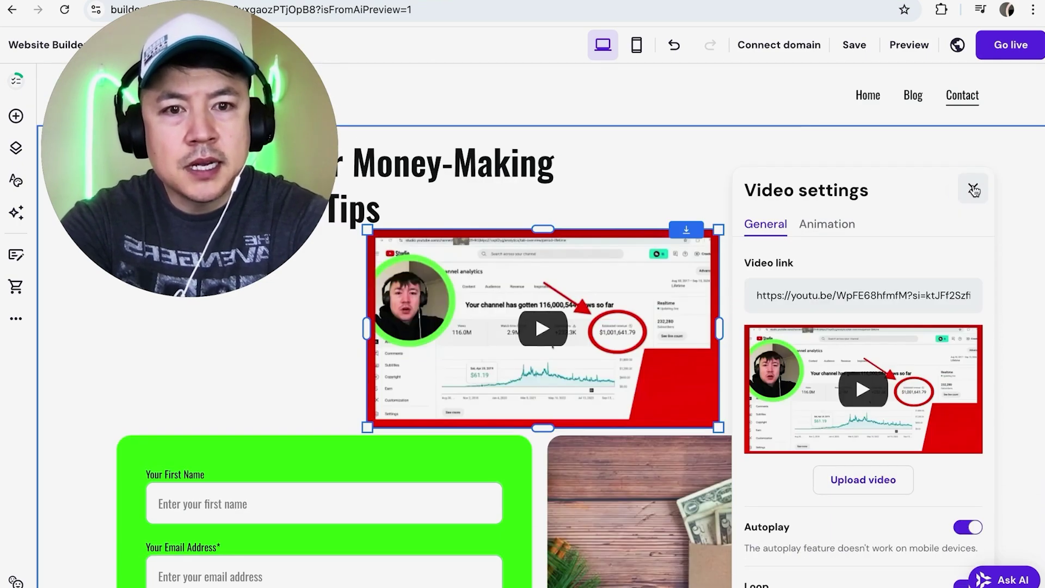
# Close the Video settings panel and check the video above the signup form.
pyautogui.click(974, 190)
pyautogui.scroll(-5, 790, 218)
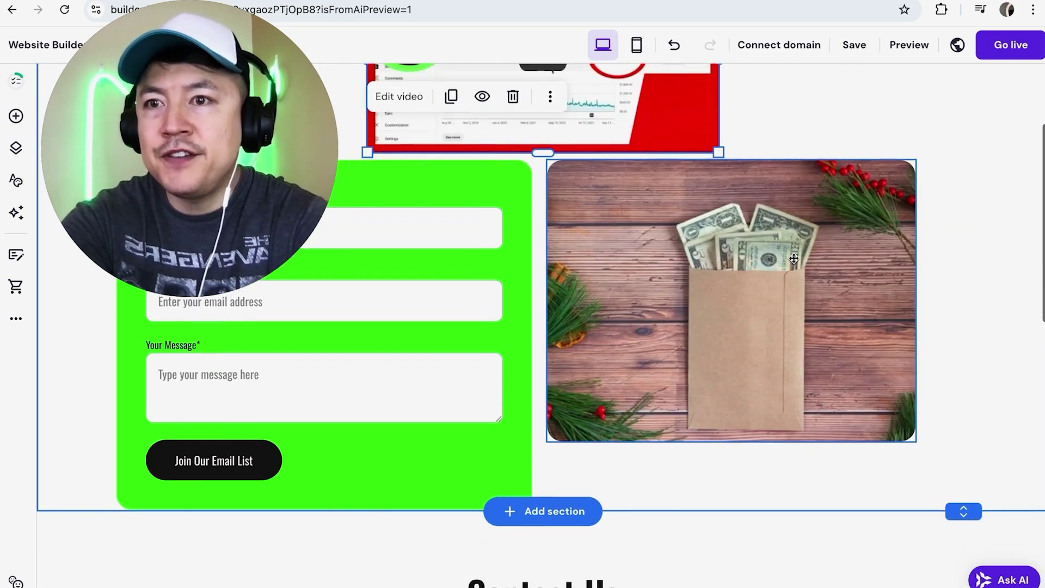
pyautogui.scroll(5, 793, 258)
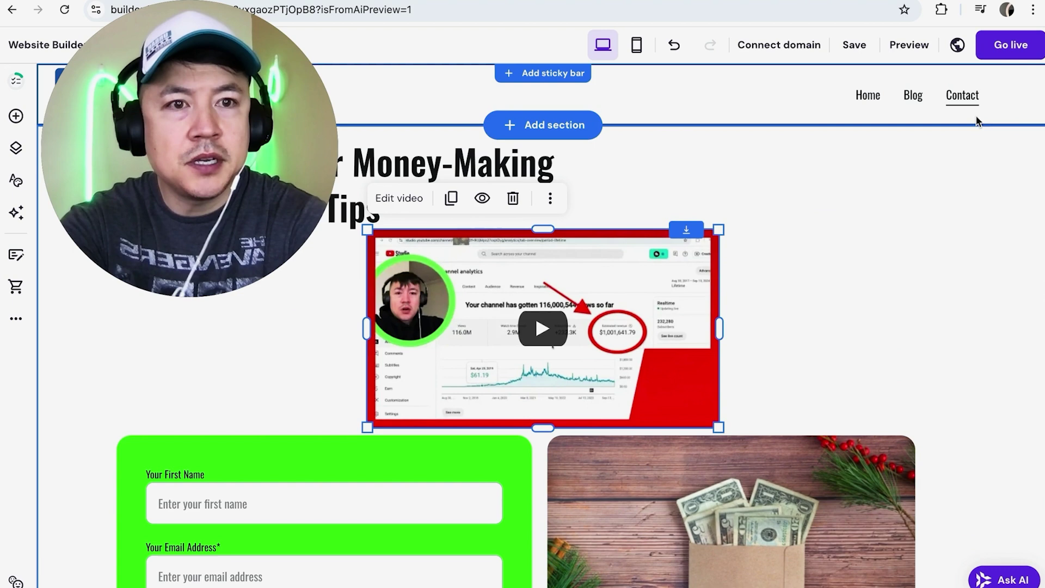
# Take the site live with Go live, then push changes with Update website.
pyautogui.click(1001, 47)
pyautogui.click(984, 199)
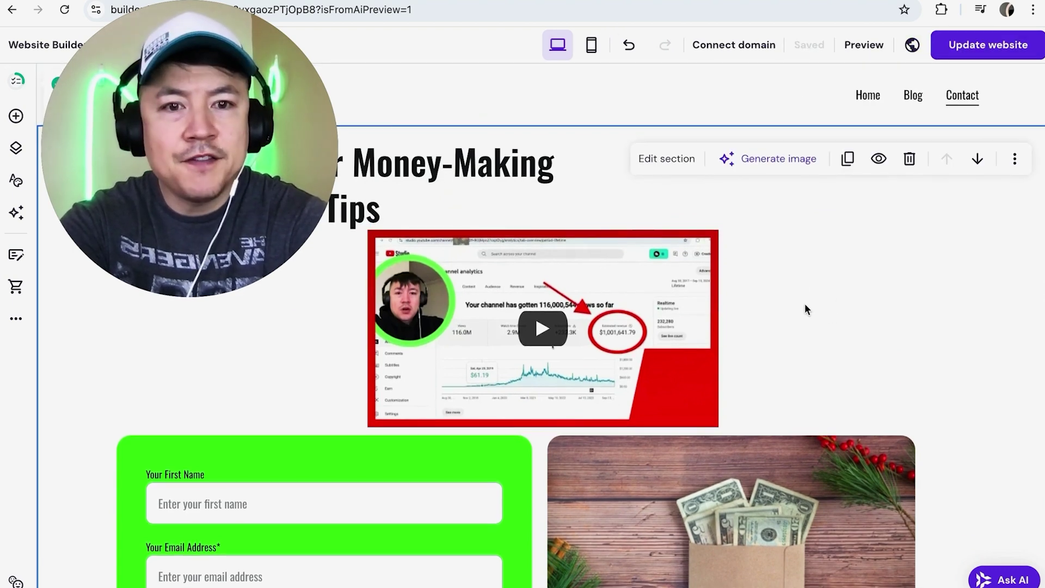
pyautogui.scroll(-1, 804, 303)
pyautogui.scroll(1, 805, 303)
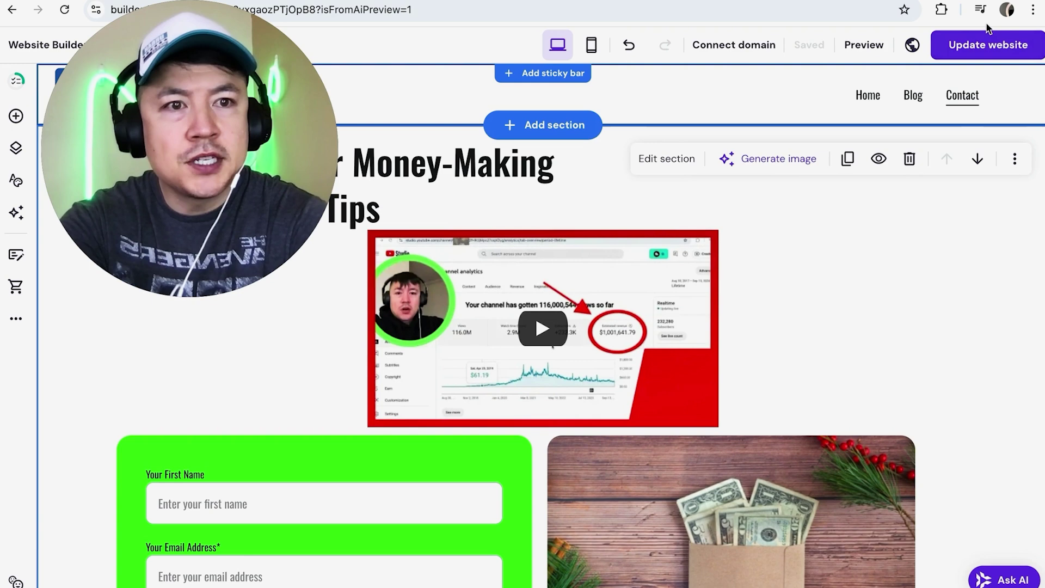
pyautogui.click(967, 38)
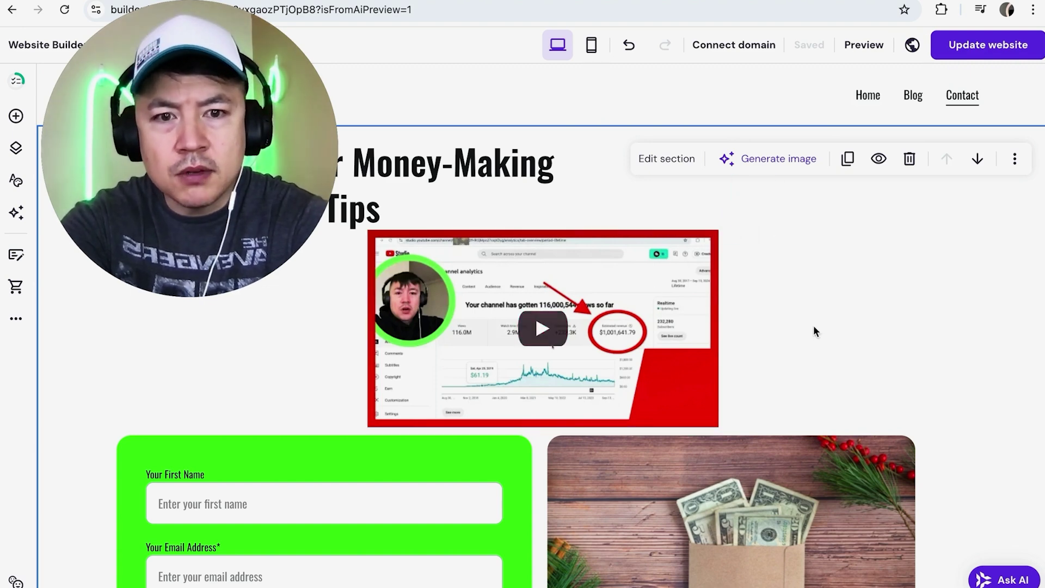
pyautogui.scroll(-2, 822, 328)
# Stretch the video's corner right and down until it overlaps the top of the money image.
pyautogui.click(675, 294)
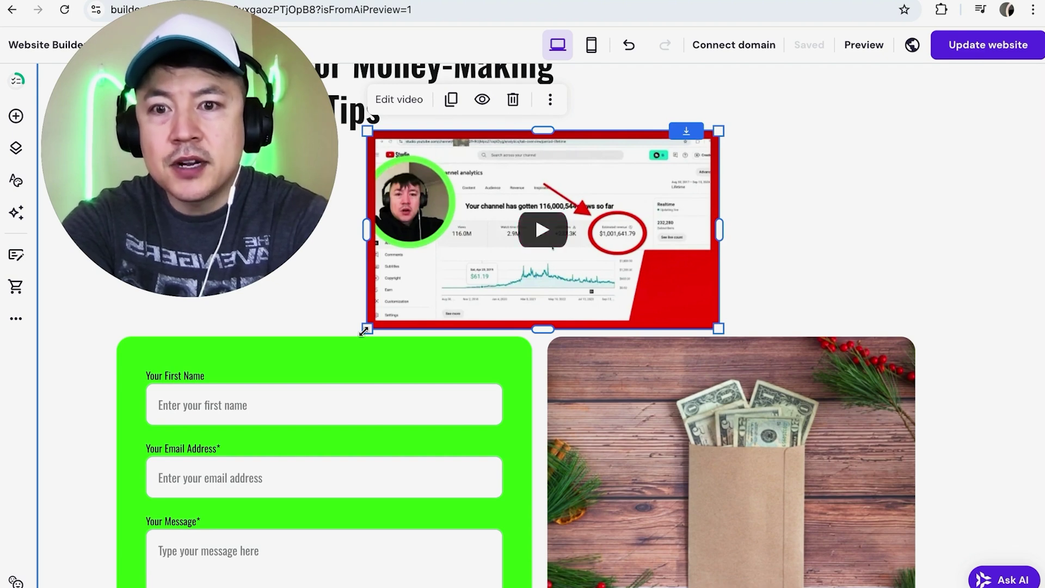
pyautogui.moveTo(718, 322)
pyautogui.mouseDown()
pyautogui.moveTo(891, 396)
pyautogui.moveTo(715, 325)
pyautogui.mouseUp()
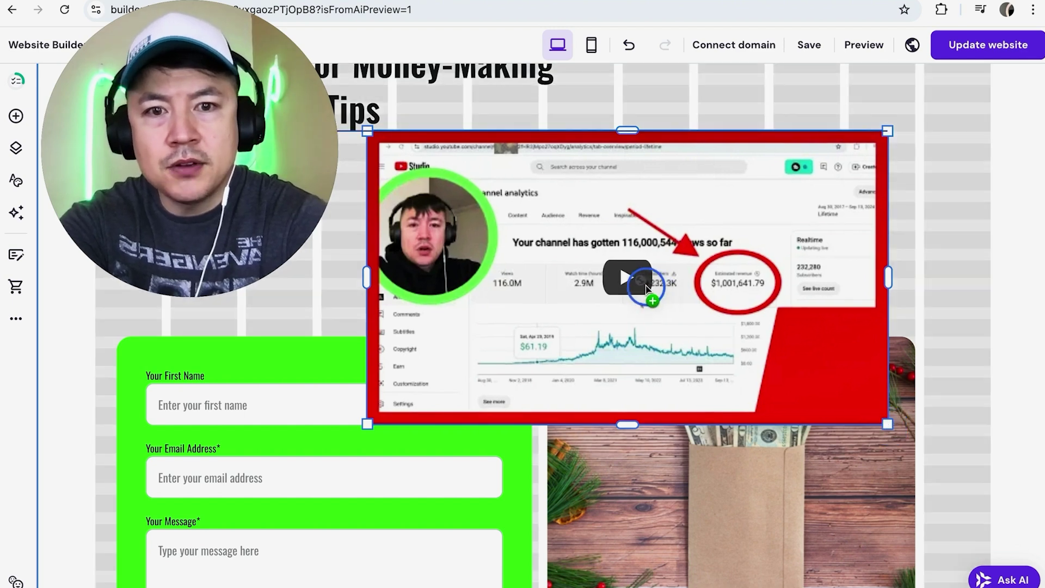
pyautogui.moveTo(674, 293); pyautogui.dragTo(874, 416)
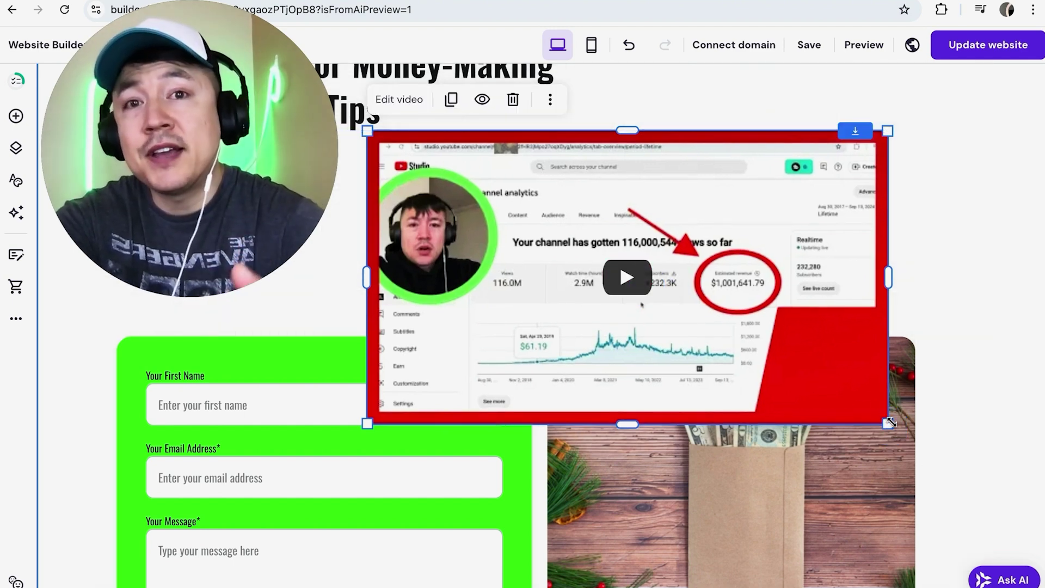